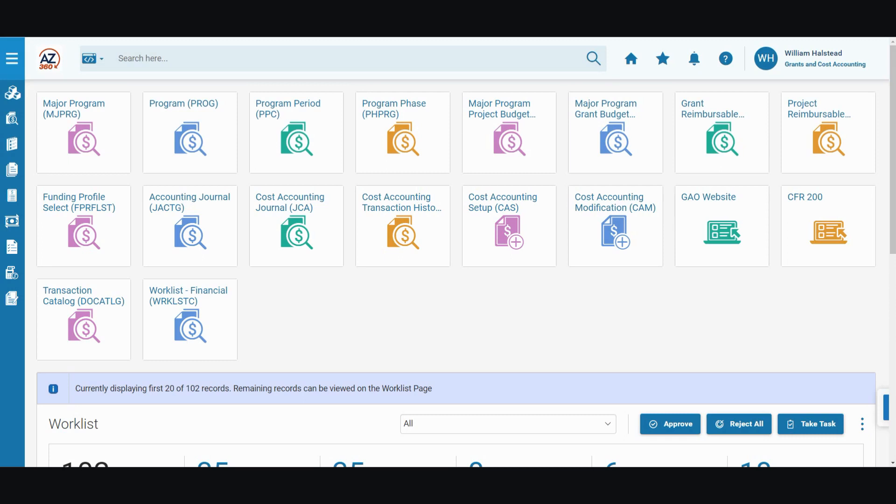
- Search by page code for GAX and open the General Accounting Expense page
{"action": "left_click", "coordinate": [97, 62]}
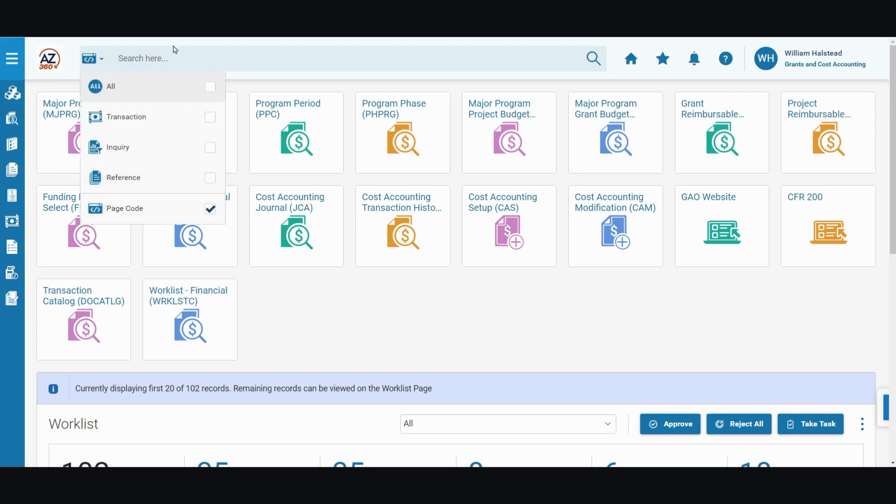
{"action": "left_click", "coordinate": [216, 59]}
{"action": "type", "text": "GAX"}
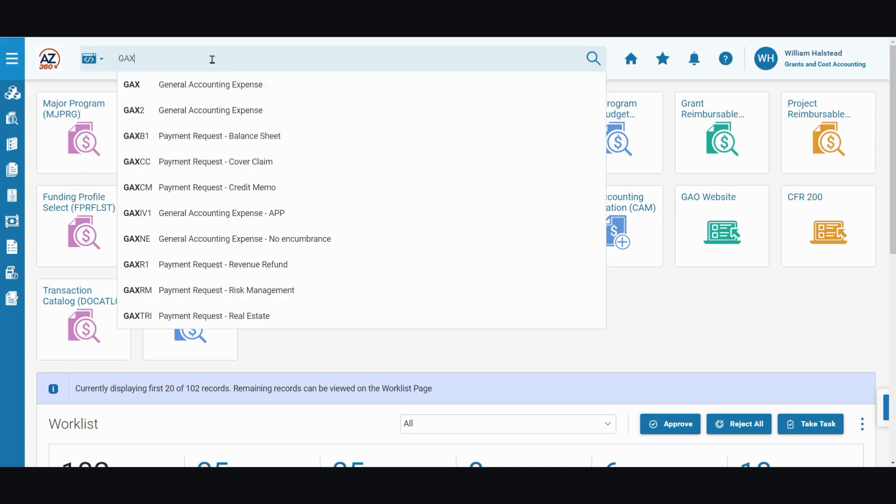
{"action": "left_click", "coordinate": [232, 89]}
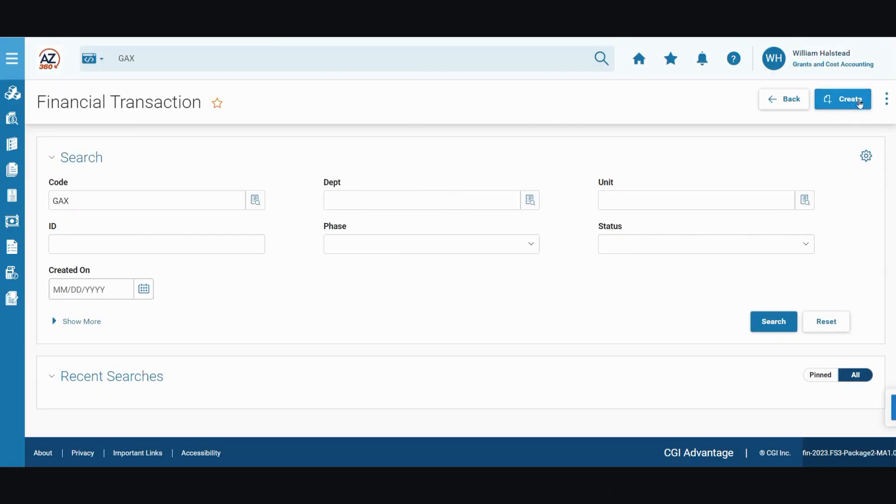
- Create a new GAX transaction for department ADA with auto numbering enabled
{"action": "left_click", "coordinate": [859, 107]}
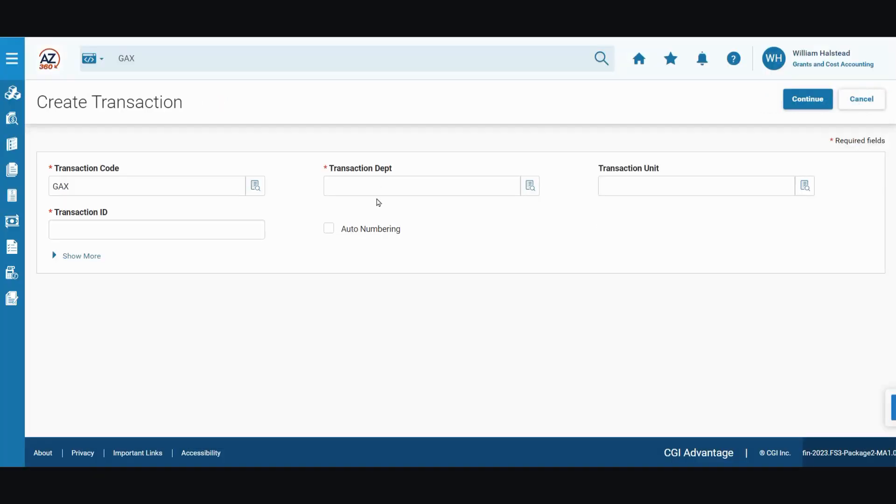
{"action": "left_click", "coordinate": [373, 186]}
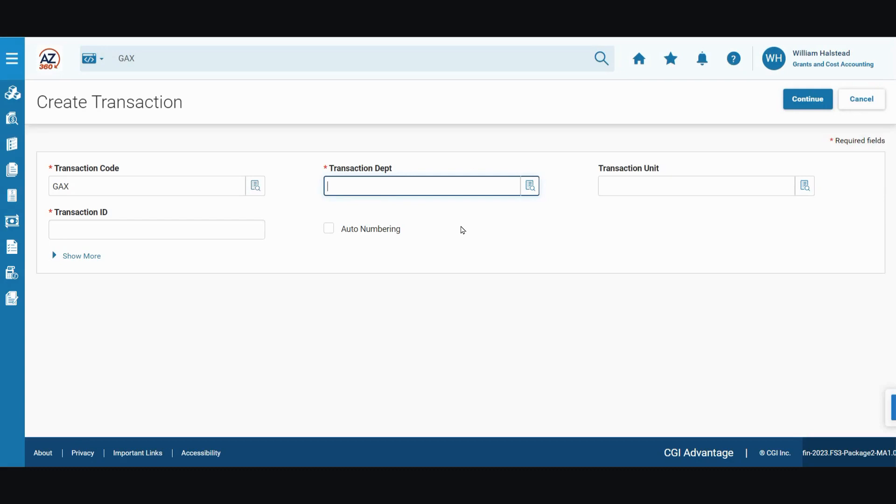
{"action": "type", "text": "ADA"}
{"action": "left_click", "coordinate": [329, 228]}
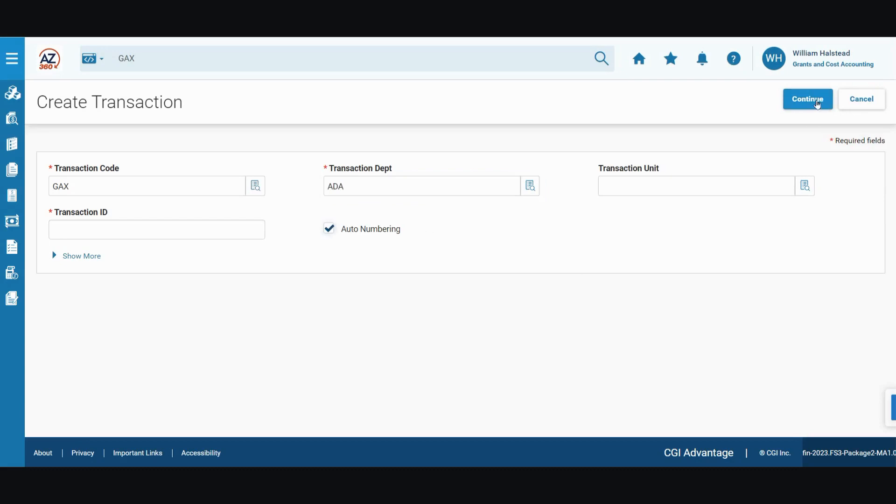
{"action": "left_click", "coordinate": [818, 101]}
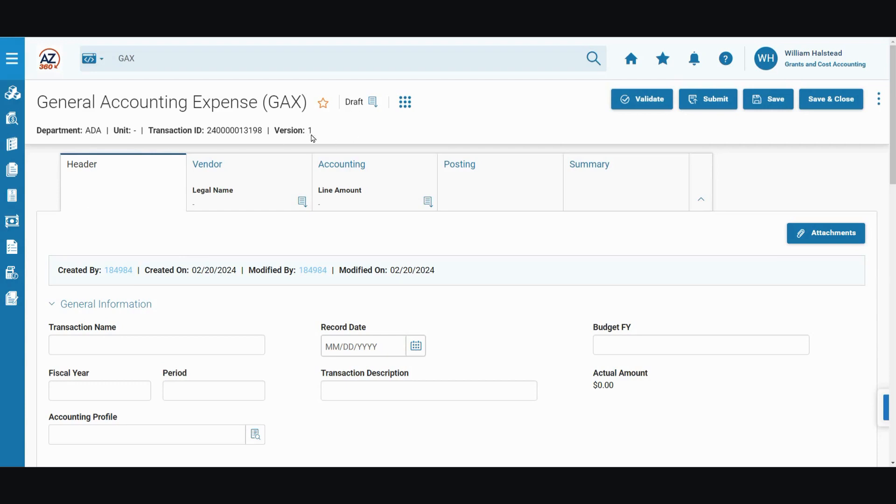
- Add a new vendor line on the Vendor tab and open its vendor customer lookup
{"action": "mouse_move", "coordinate": [376, 106]}
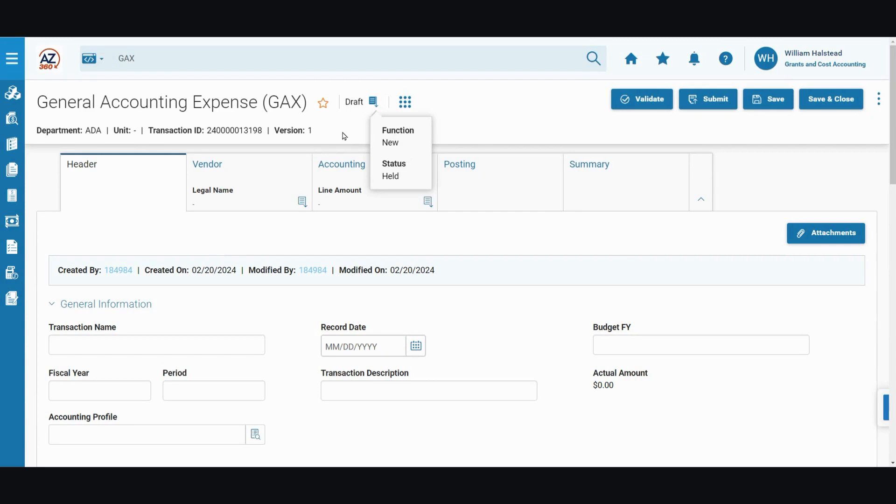
{"action": "left_click", "coordinate": [235, 180]}
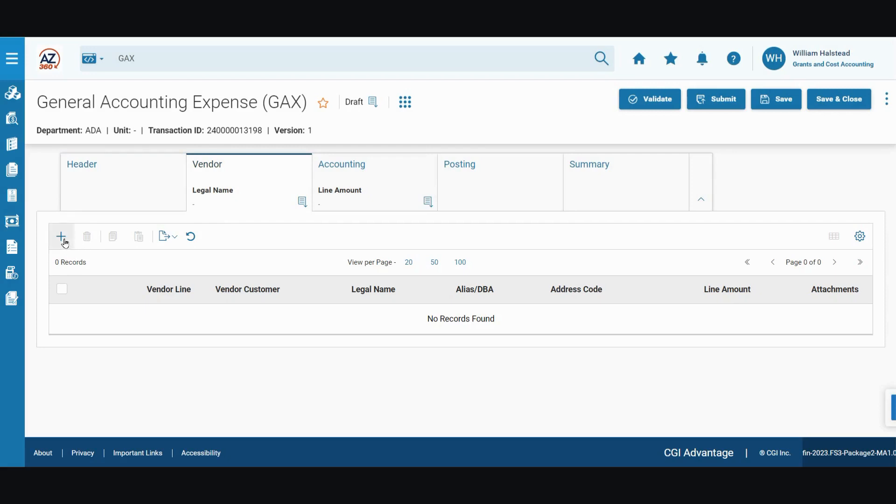
{"action": "left_click", "coordinate": [64, 241]}
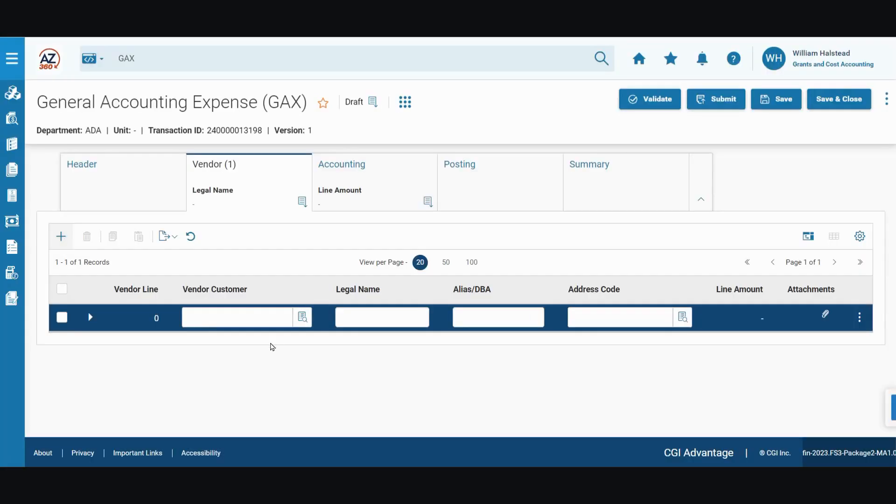
{"action": "left_click", "coordinate": [304, 322]}
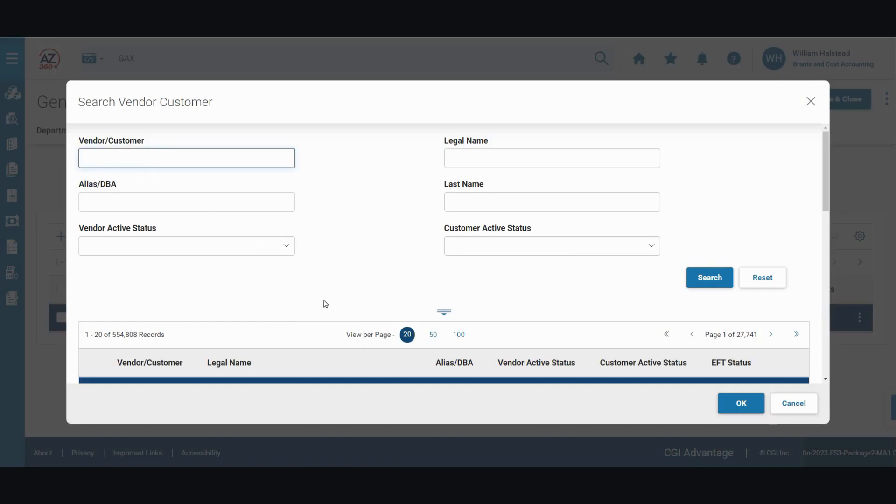
- Search by the vendor customer number, select Health Net Access Inc for the line, and save the transaction
{"action": "type", "text": "00010422"}
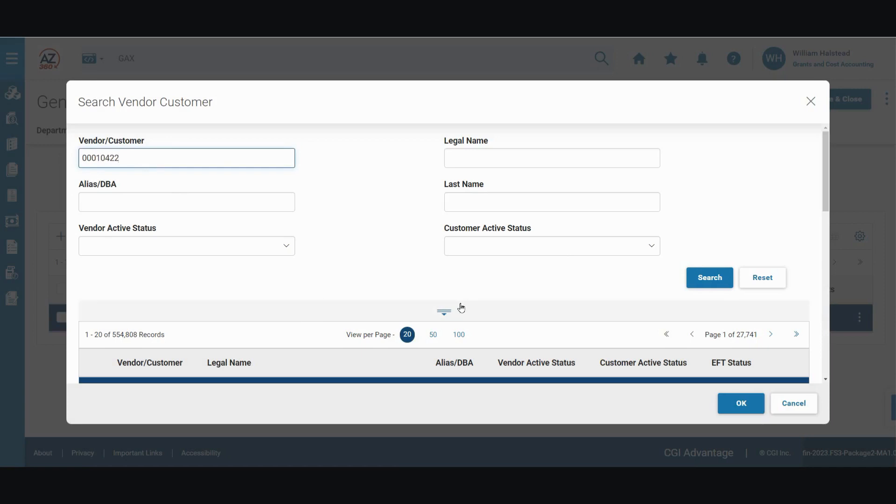
{"action": "left_click", "coordinate": [697, 285]}
{"action": "scroll", "coordinate": [334, 280], "scroll_direction": "down", "scroll_amount": 1}
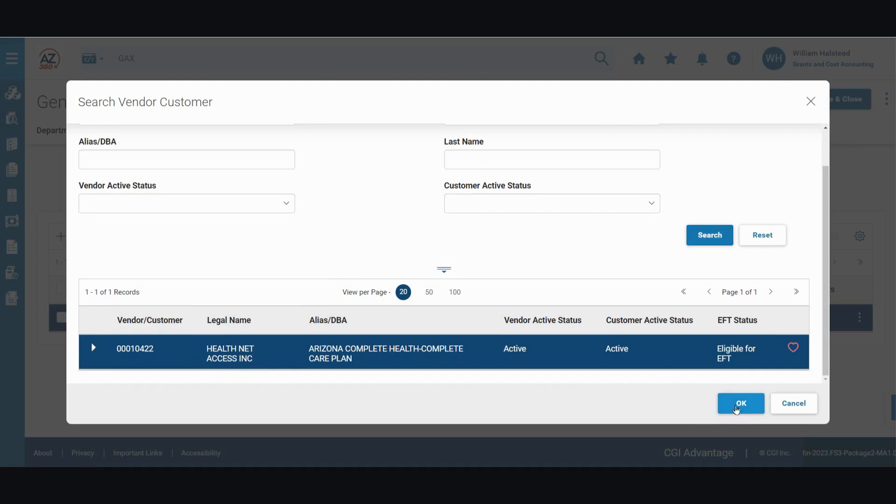
{"action": "left_click", "coordinate": [736, 410]}
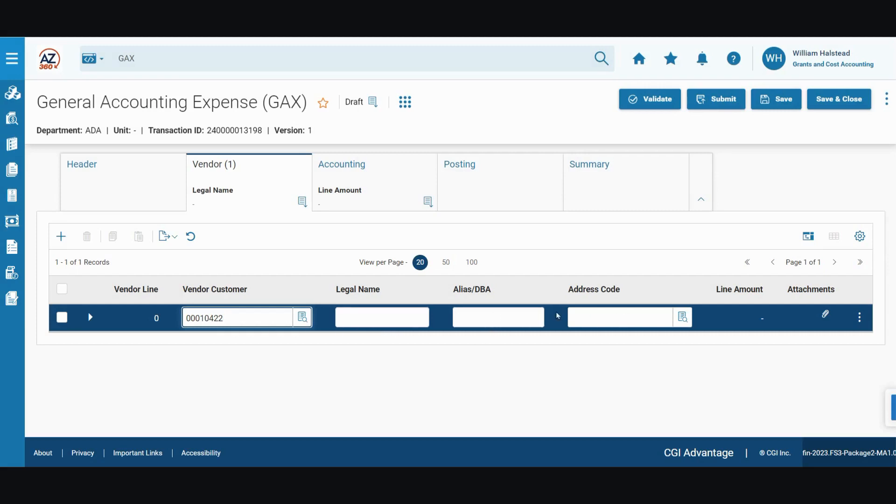
{"action": "left_click", "coordinate": [784, 100]}
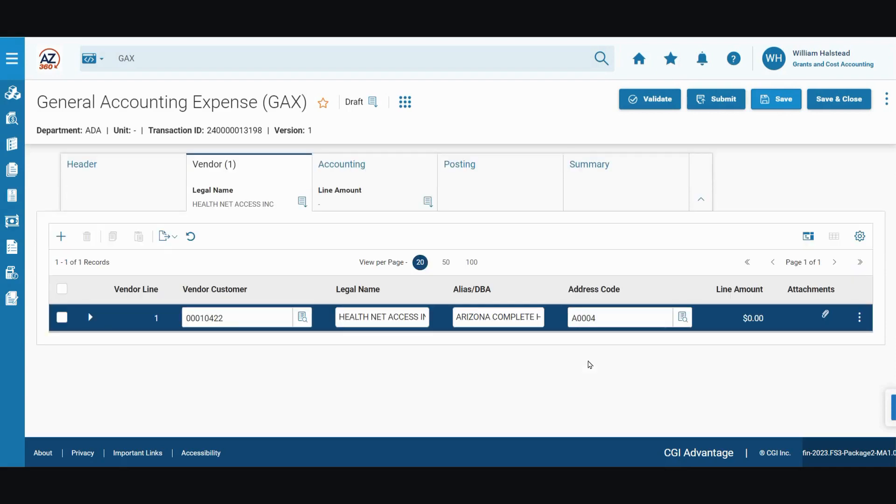
- Add an accounting line with line amount 1000, department ADA and function GAO500
{"action": "left_click", "coordinate": [381, 169]}
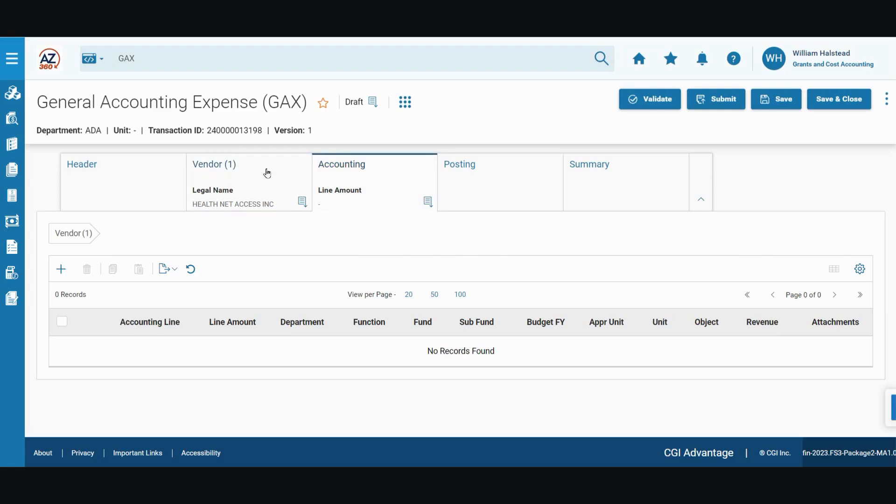
{"action": "left_click", "coordinate": [61, 269]}
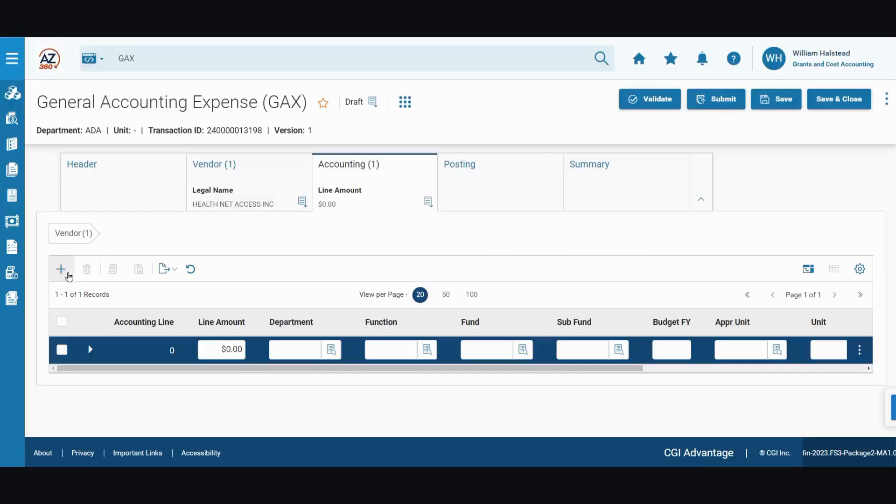
{"action": "left_click", "coordinate": [211, 349]}
{"action": "type", "text": "1000"}
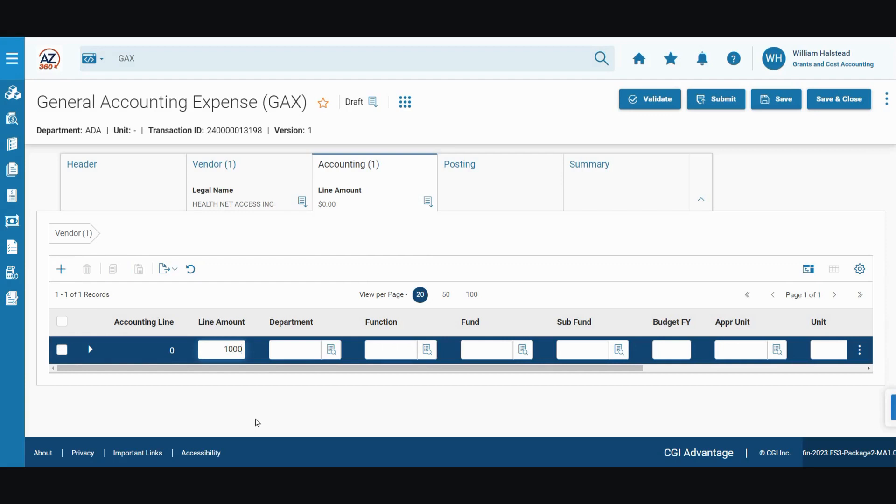
{"action": "key", "text": "Tab"}
{"action": "type", "text": "ADA"}
{"action": "key", "text": "Tab"}
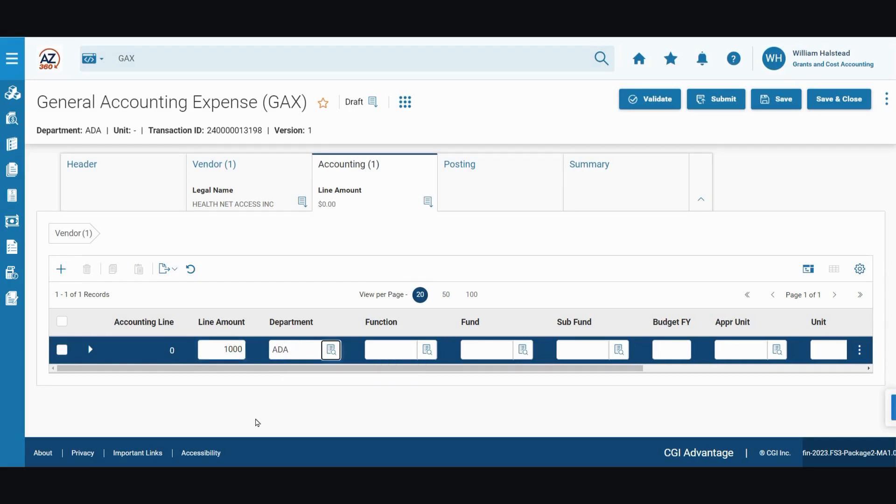
{"action": "key", "text": "Tab"}
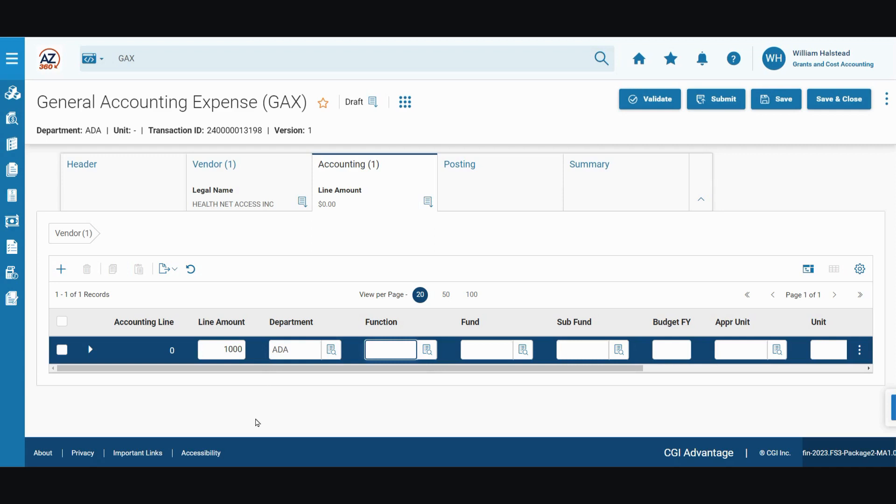
{"action": "type", "text": "GAO5"}
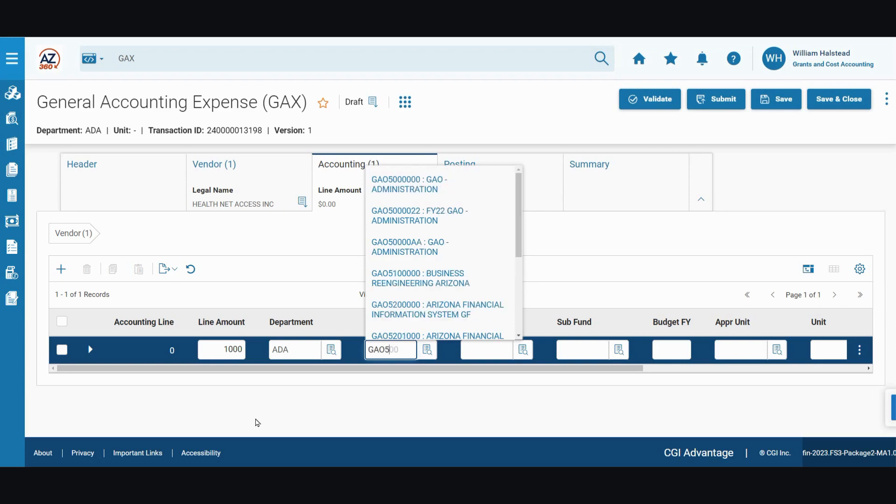
{"action": "type", "text": "000000"}
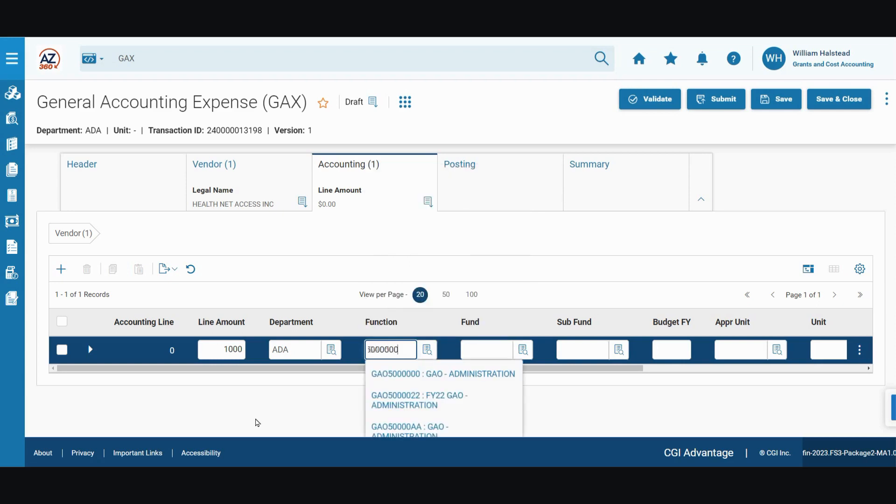
- Set the accounting line's object to 6259
{"action": "left_click_drag", "start_coordinate": [326, 368], "coordinate": [766, 391]}
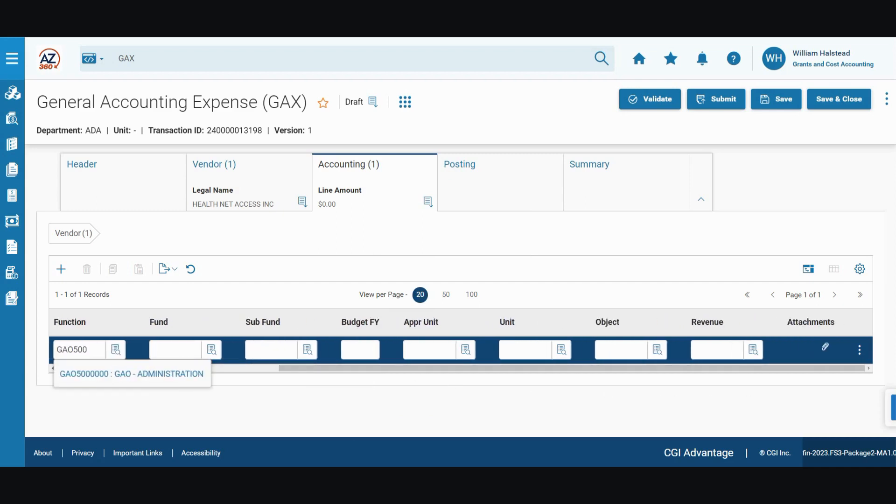
{"action": "left_click", "coordinate": [605, 351]}
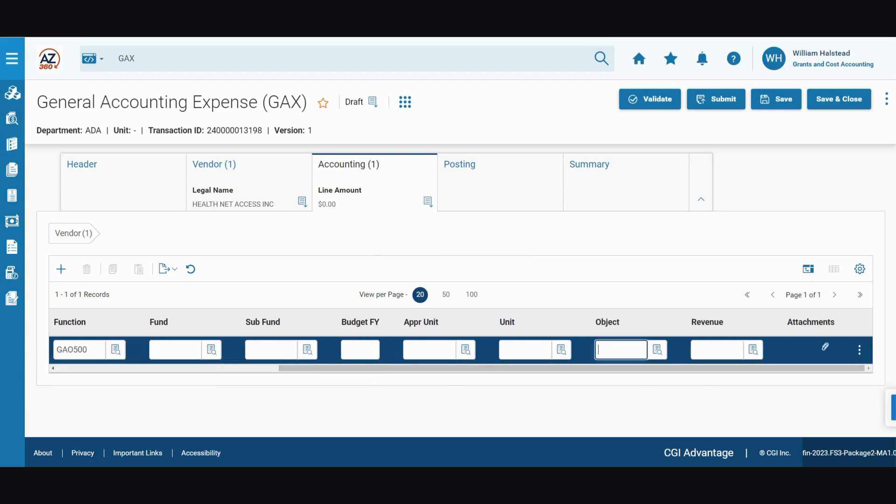
{"action": "type", "text": "6259"}
{"action": "left_click_drag", "start_coordinate": [400, 370], "coordinate": [122, 374]}
- Expand the accounting line's details and set its COA program to CDCPROG
{"action": "left_click", "coordinate": [89, 350]}
{"action": "scroll", "coordinate": [200, 364], "scroll_direction": "down", "scroll_amount": 1}
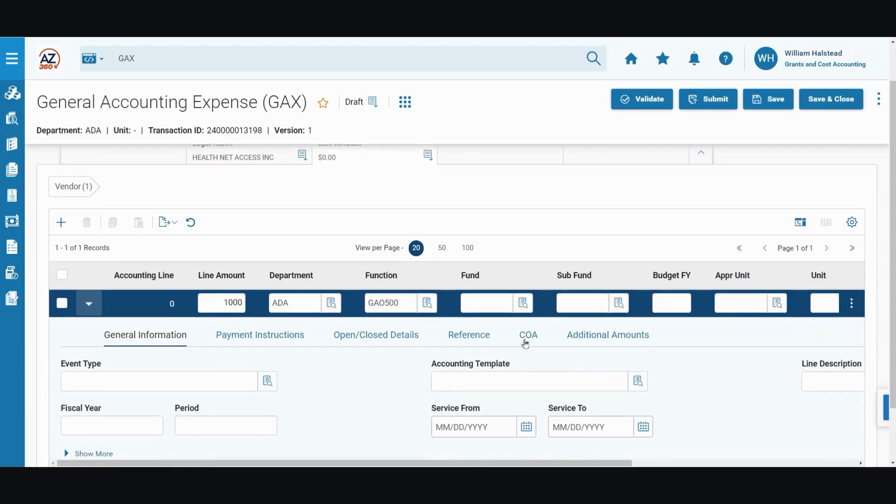
{"action": "left_click", "coordinate": [529, 336]}
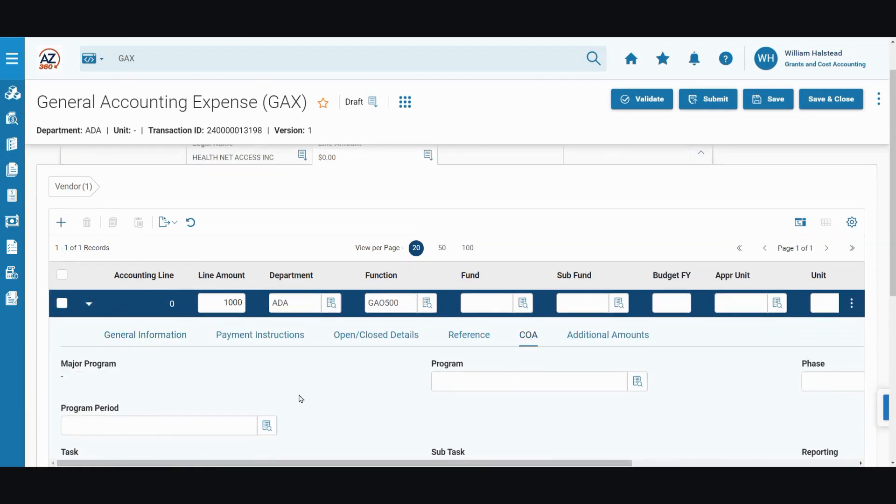
{"action": "scroll", "coordinate": [300, 398], "scroll_direction": "down", "scroll_amount": 1}
{"action": "left_click", "coordinate": [469, 335]}
{"action": "type", "text": "CDCPROG"}
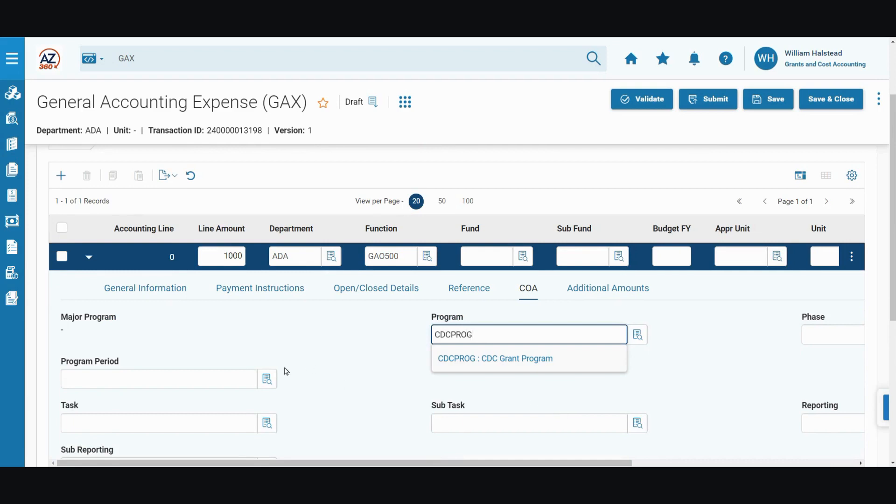
- Set the accounting line's dept object to 6259 and save the transaction
{"action": "scroll", "coordinate": [282, 374], "scroll_direction": "down", "scroll_amount": 4}
{"action": "left_click", "coordinate": [119, 320]}
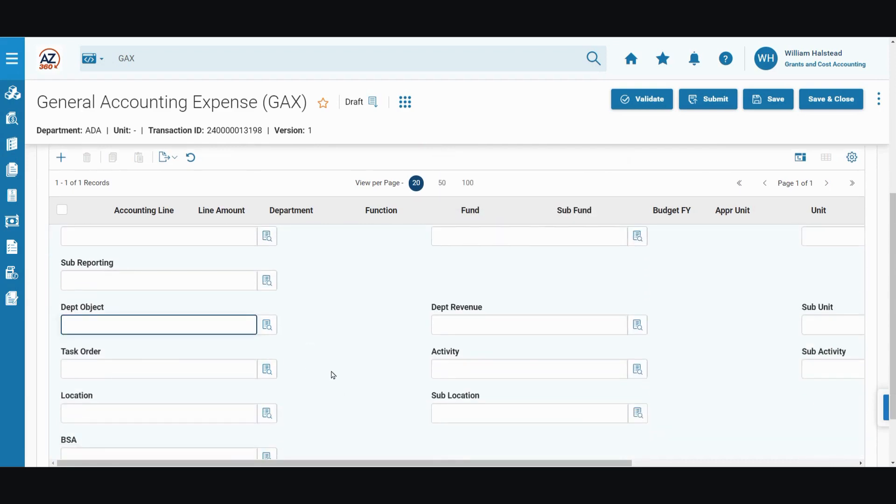
{"action": "type", "text": "6259"}
{"action": "left_click", "coordinate": [775, 103]}
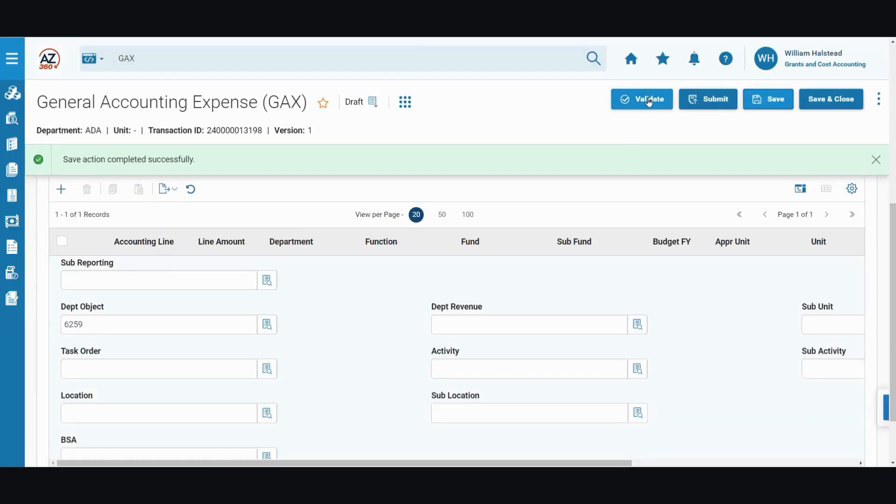
- Validate the transaction and inspect the accounting line's fund and appropriation unit fields
{"action": "left_click", "coordinate": [649, 102]}
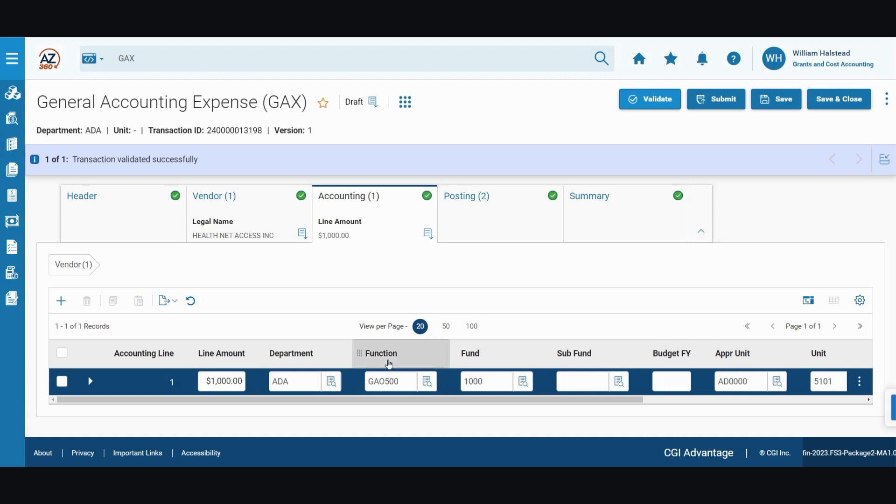
{"action": "double_click", "coordinate": [495, 385]}
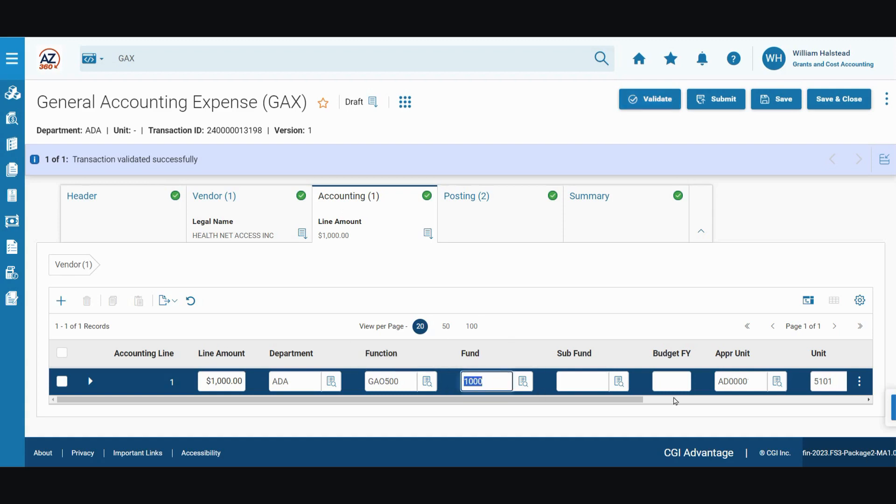
{"action": "left_click", "coordinate": [728, 383]}
{"action": "double_click", "coordinate": [728, 382]}
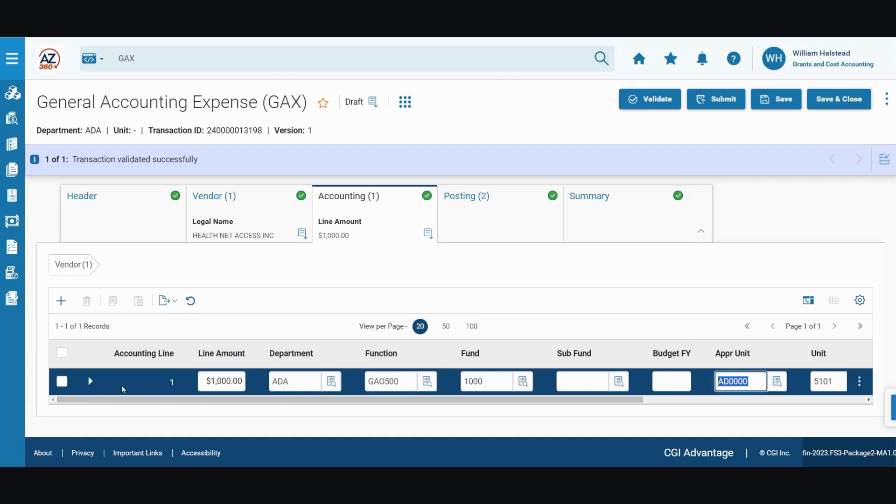
- Expand the accounting line and review its COA details
{"action": "left_click", "coordinate": [91, 383]}
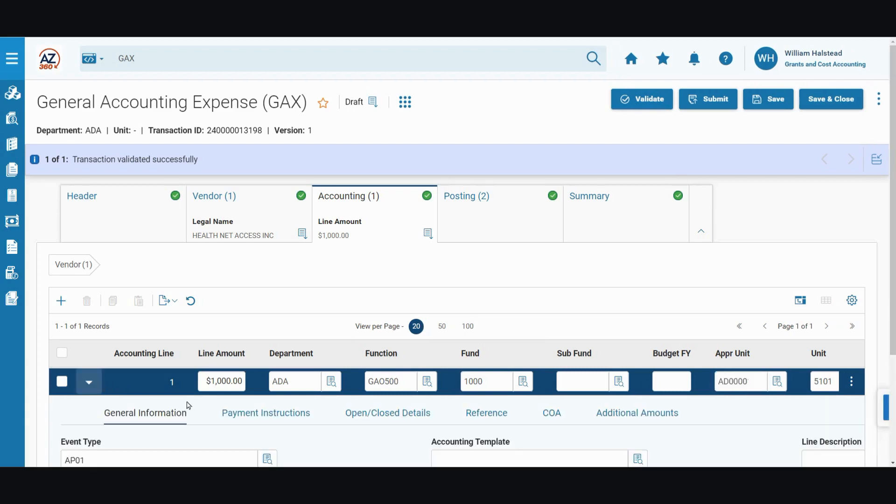
{"action": "scroll", "coordinate": [467, 362], "scroll_direction": "down", "scroll_amount": 2}
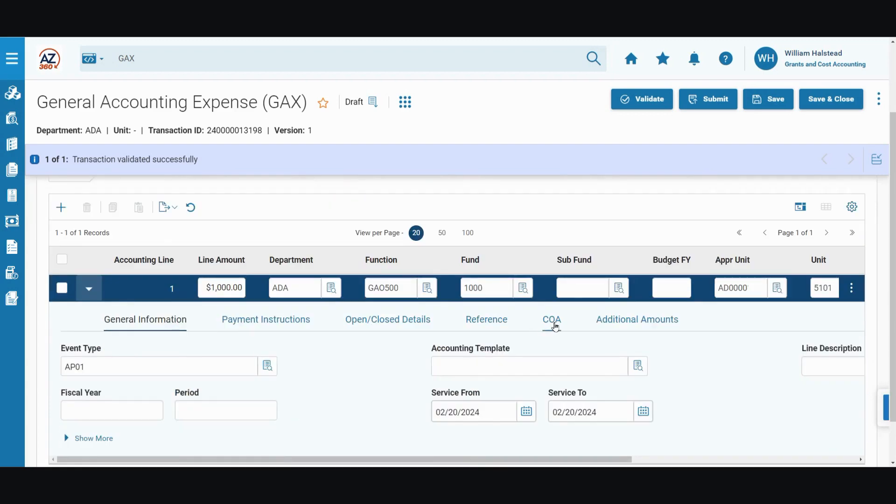
{"action": "left_click", "coordinate": [553, 324]}
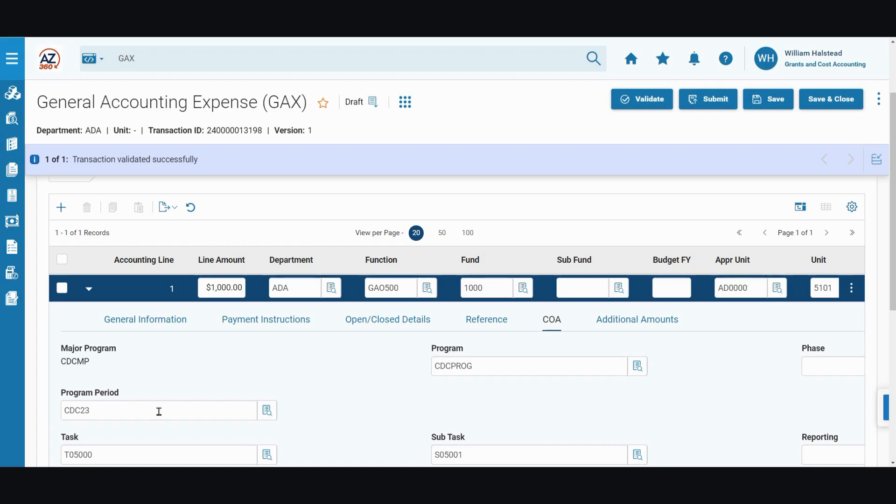
- Scroll through the accounting line's remaining COA fields, including task, activity, sub activity and location
{"action": "scroll", "coordinate": [377, 407], "scroll_direction": "down", "scroll_amount": 1}
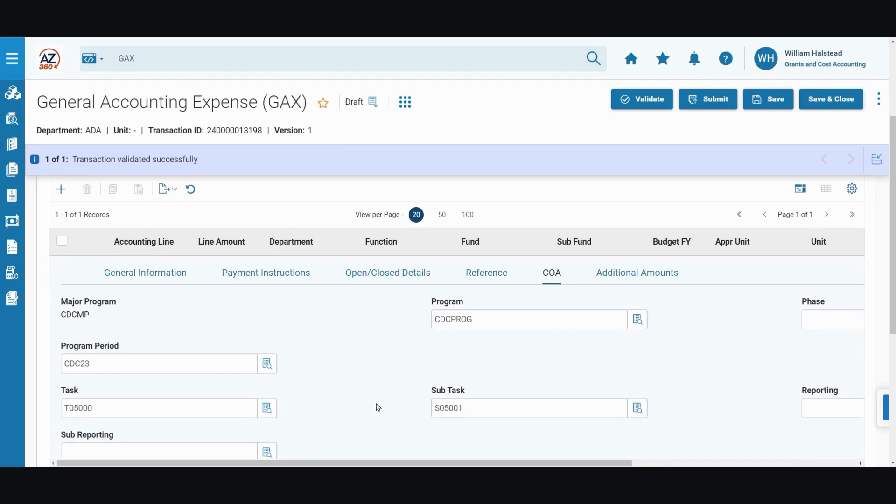
{"action": "scroll", "coordinate": [376, 404], "scroll_direction": "down", "scroll_amount": 3}
{"action": "scroll", "coordinate": [375, 400], "scroll_direction": "down", "scroll_amount": 2}
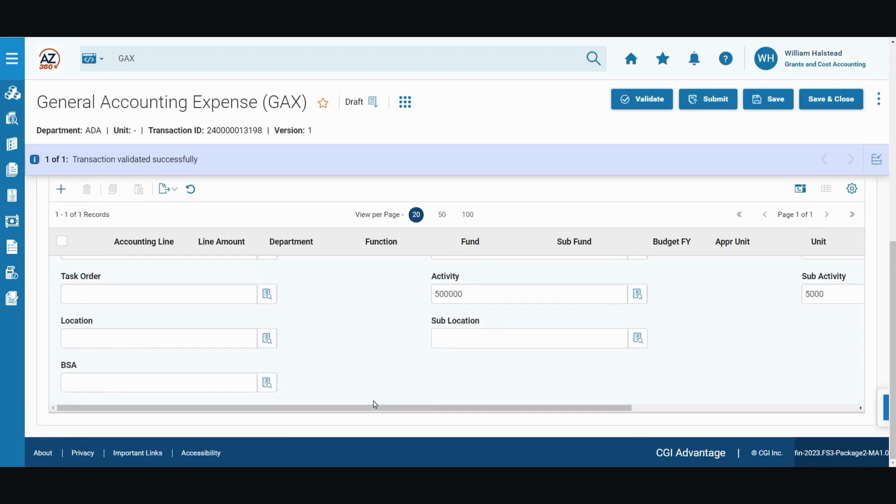
{"action": "left_click_drag", "start_coordinate": [380, 411], "coordinate": [579, 415]}
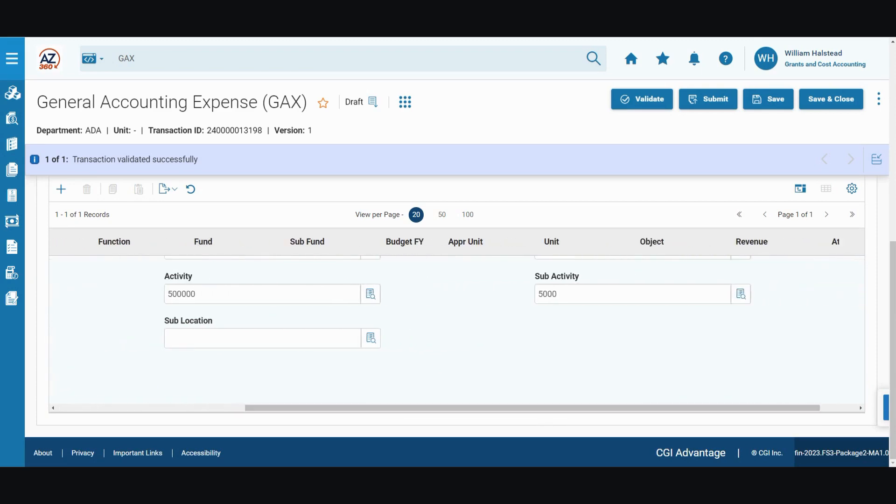
{"action": "scroll", "coordinate": [544, 374], "scroll_direction": "up", "scroll_amount": 3}
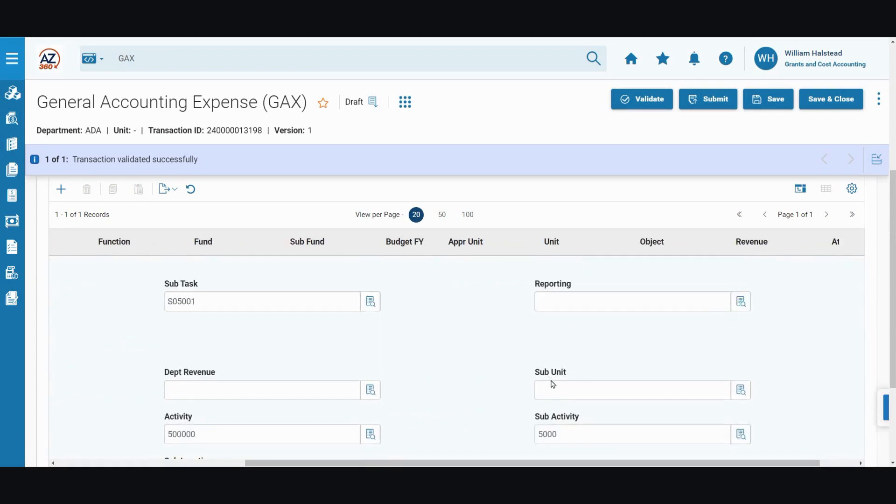
{"action": "scroll", "coordinate": [553, 385], "scroll_direction": "up", "scroll_amount": 3}
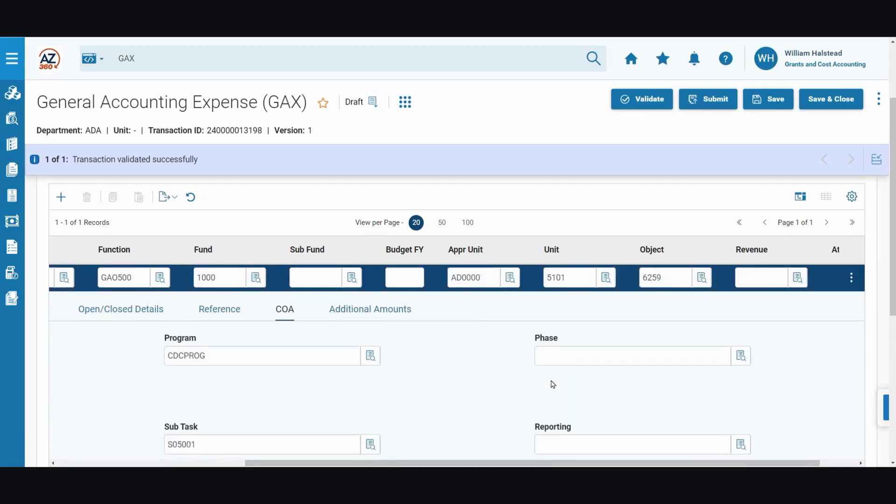
{"action": "scroll", "coordinate": [552, 384], "scroll_direction": "up", "scroll_amount": 1}
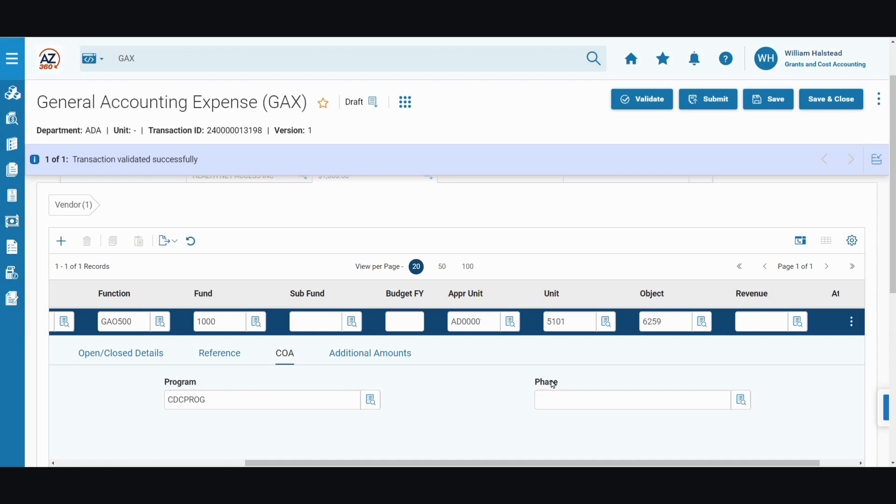
{"action": "scroll", "coordinate": [553, 384], "scroll_direction": "up", "scroll_amount": 1}
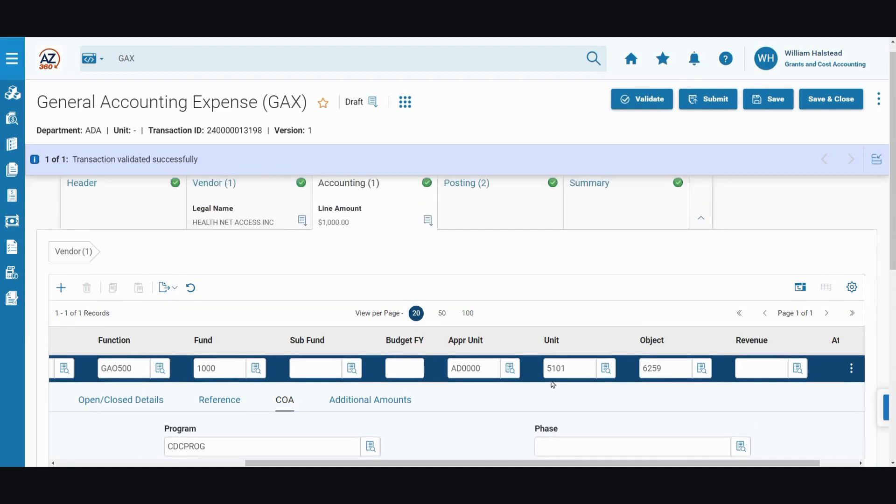
{"action": "scroll", "coordinate": [501, 302], "scroll_direction": "up", "scroll_amount": 1}
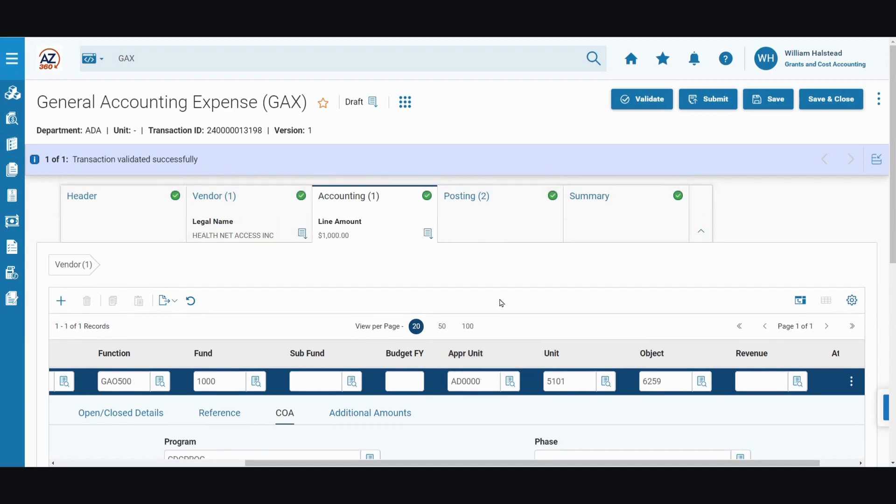
- Open the Posting section and sort its posting records by line number
{"action": "left_click", "coordinate": [494, 222]}
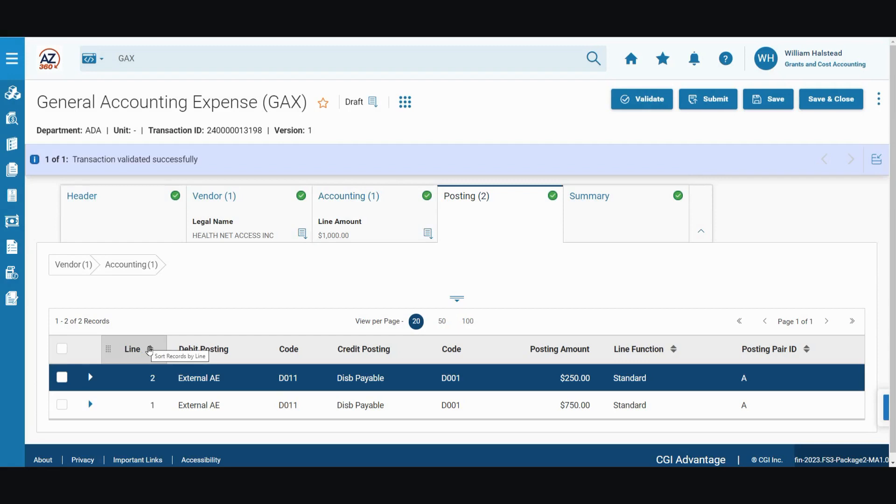
{"action": "left_click", "coordinate": [156, 351]}
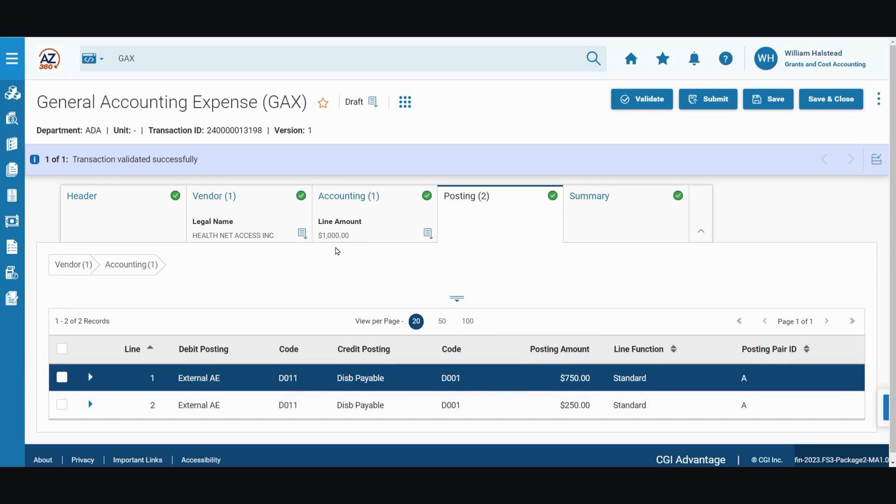
- Expand posting line 1 and review its COA details, including program, funding profile, priority and funding line
{"action": "scroll", "coordinate": [149, 339], "scroll_direction": "down", "scroll_amount": 1}
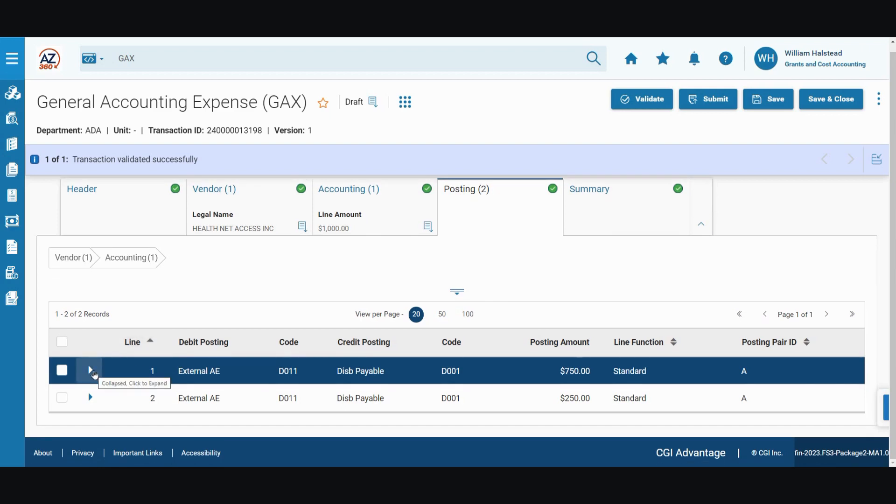
{"action": "left_click", "coordinate": [91, 372]}
{"action": "scroll", "coordinate": [219, 392], "scroll_direction": "down", "scroll_amount": 2}
{"action": "left_click", "coordinate": [230, 281]}
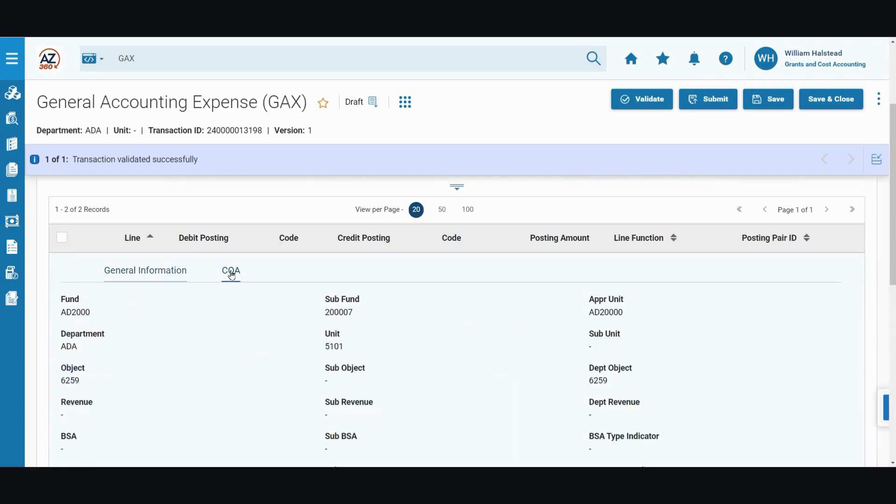
{"action": "scroll", "coordinate": [196, 372], "scroll_direction": "down", "scroll_amount": 1}
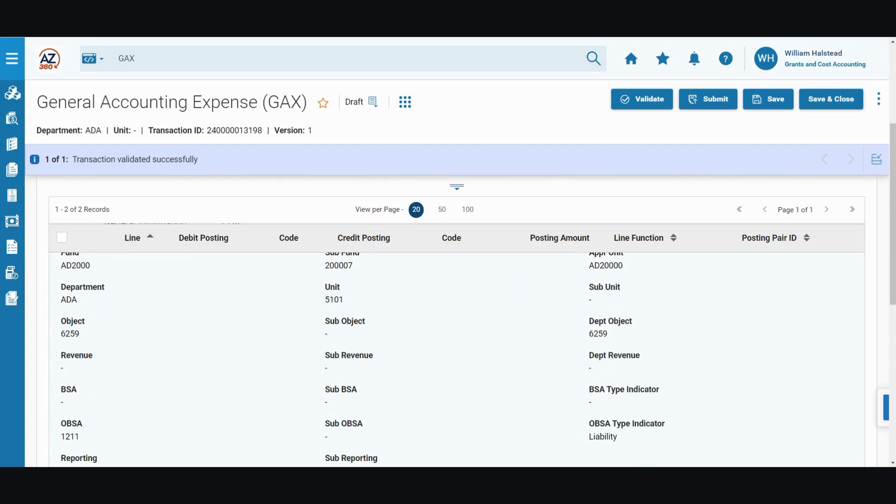
{"action": "scroll", "coordinate": [106, 289], "scroll_direction": "down", "scroll_amount": 4}
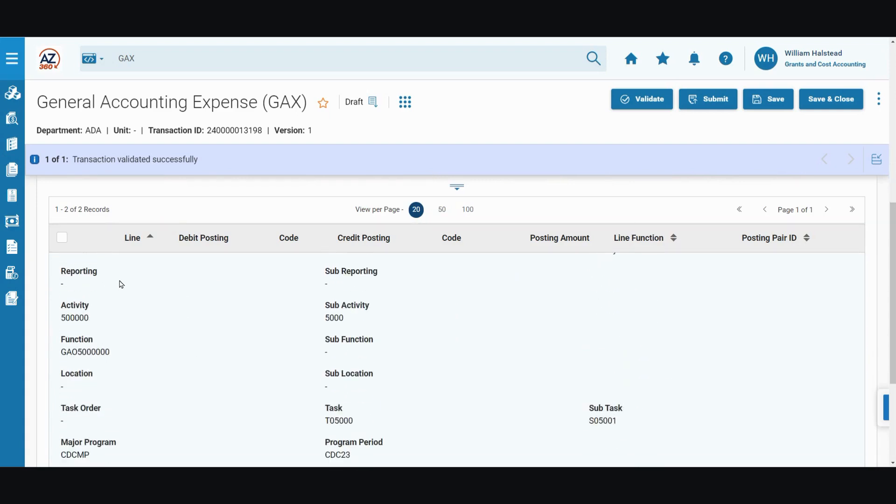
{"action": "scroll", "coordinate": [149, 303], "scroll_direction": "down", "scroll_amount": 3}
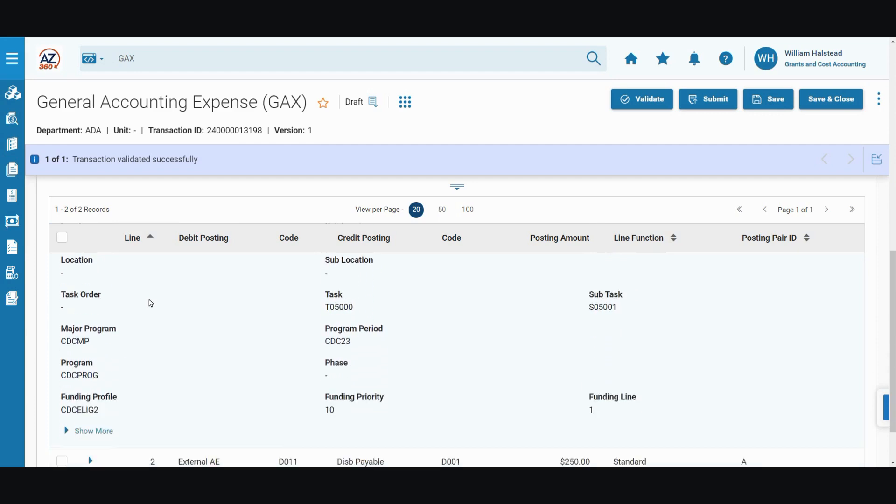
{"action": "scroll", "coordinate": [150, 301], "scroll_direction": "down", "scroll_amount": 2}
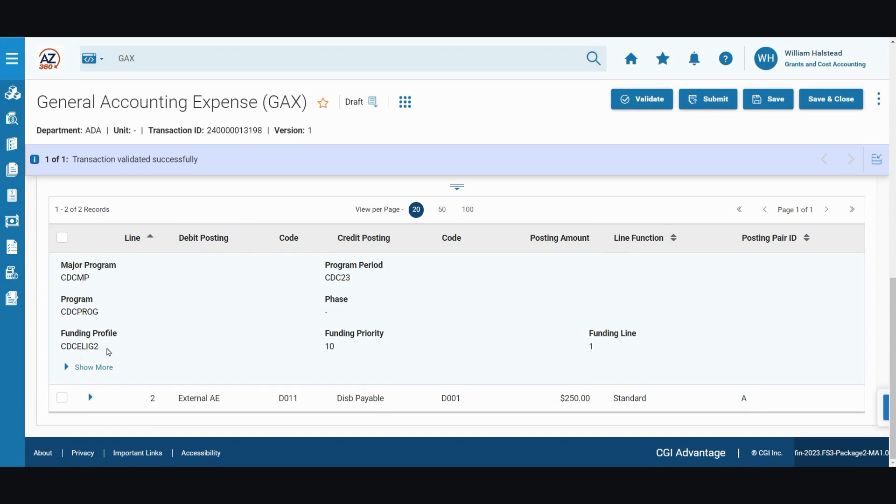
{"action": "left_click_drag", "start_coordinate": [106, 346], "coordinate": [76, 354]}
{"action": "left_click", "coordinate": [116, 356]}
{"action": "double_click", "coordinate": [590, 347]}
{"action": "left_click", "coordinate": [575, 353]}
{"action": "scroll", "coordinate": [308, 309], "scroll_direction": "up", "scroll_amount": 10}
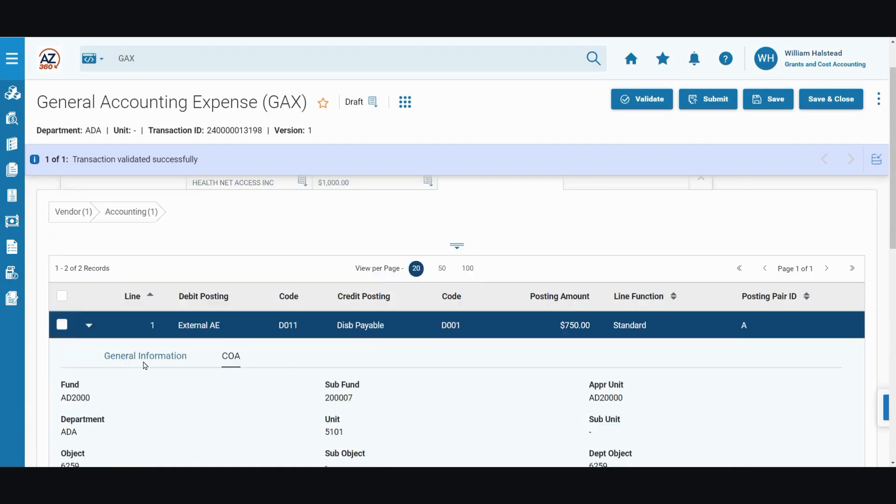
- Highlight posting line 1's fund, object and dept object values, then collapse the line
{"action": "scroll", "coordinate": [117, 392], "scroll_direction": "down", "scroll_amount": 1}
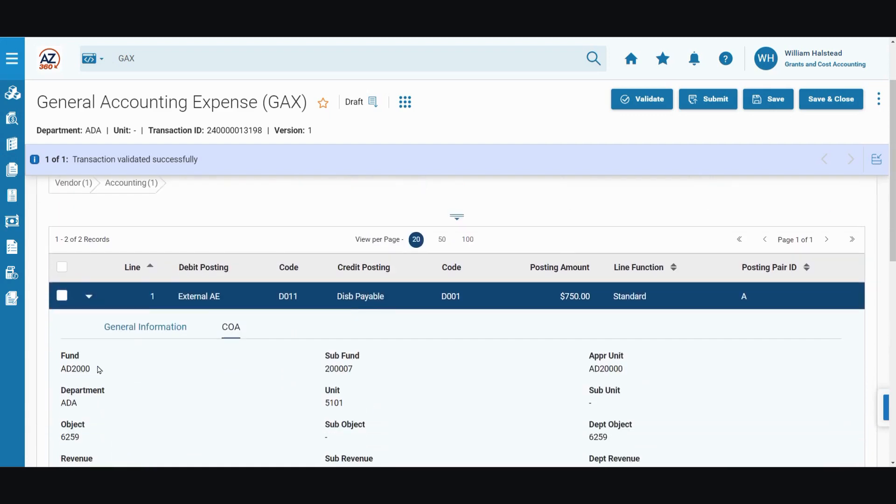
{"action": "left_click_drag", "start_coordinate": [95, 370], "coordinate": [62, 369]}
{"action": "left_click", "coordinate": [136, 376]}
{"action": "scroll", "coordinate": [535, 387], "scroll_direction": "down", "scroll_amount": 1}
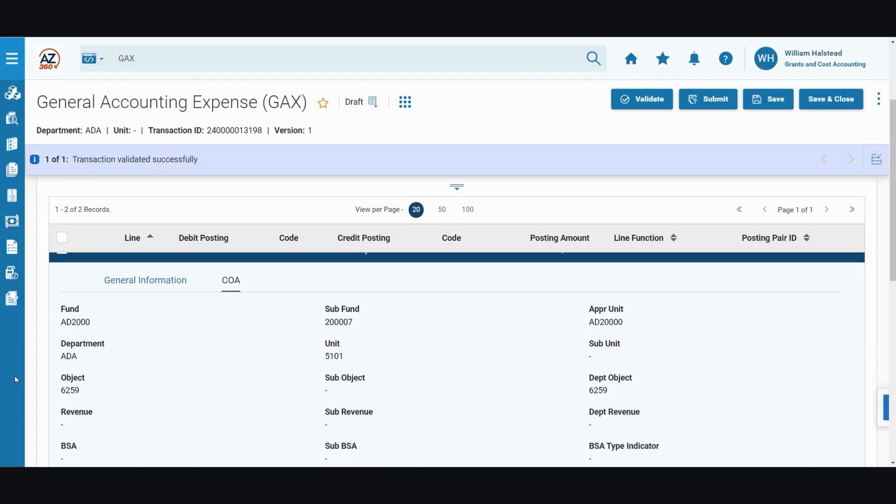
{"action": "left_click_drag", "start_coordinate": [80, 391], "coordinate": [66, 391]}
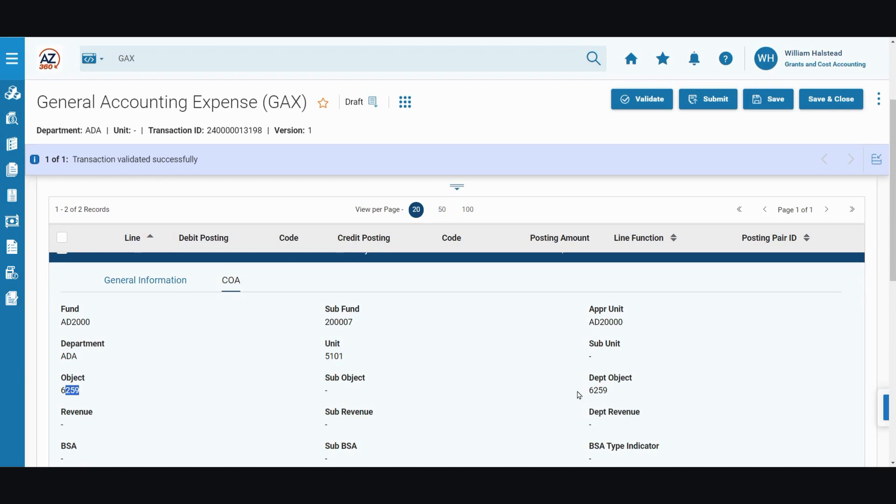
{"action": "left_click_drag", "start_coordinate": [610, 391], "coordinate": [534, 391]}
{"action": "left_click", "coordinate": [525, 390]}
{"action": "scroll", "coordinate": [90, 371], "scroll_direction": "up", "scroll_amount": 2}
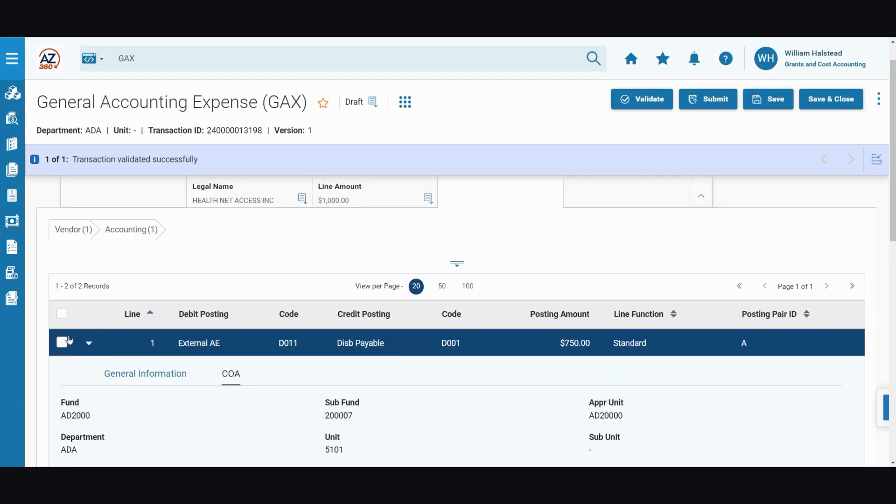
{"action": "left_click", "coordinate": [89, 343]}
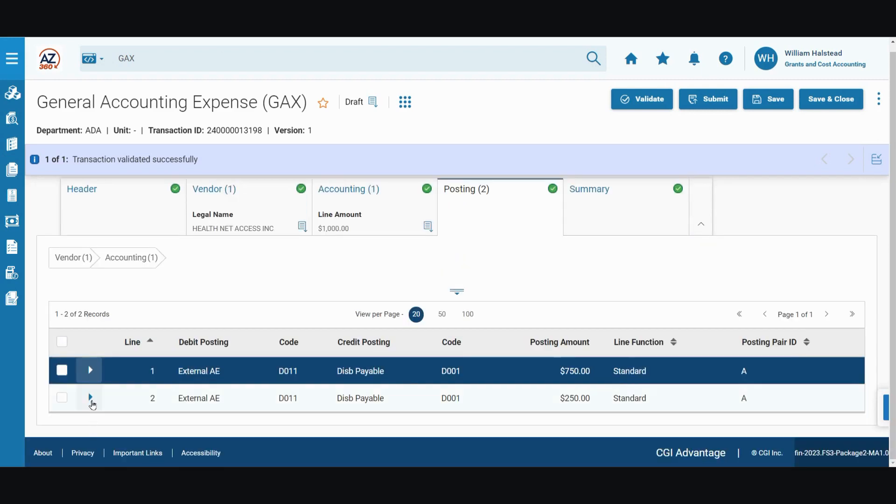
- Expand posting line 2 and review its general information and COA details down to the funding line
{"action": "left_click", "coordinate": [90, 397]}
{"action": "scroll", "coordinate": [356, 341], "scroll_direction": "down", "scroll_amount": 2}
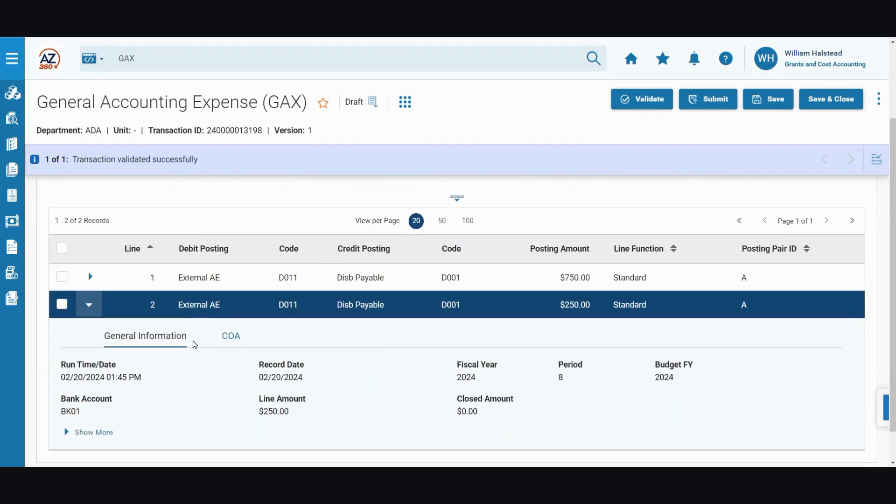
{"action": "left_click", "coordinate": [231, 337]}
{"action": "scroll", "coordinate": [205, 427], "scroll_direction": "down", "scroll_amount": 4}
{"action": "scroll", "coordinate": [200, 422], "scroll_direction": "down", "scroll_amount": 4}
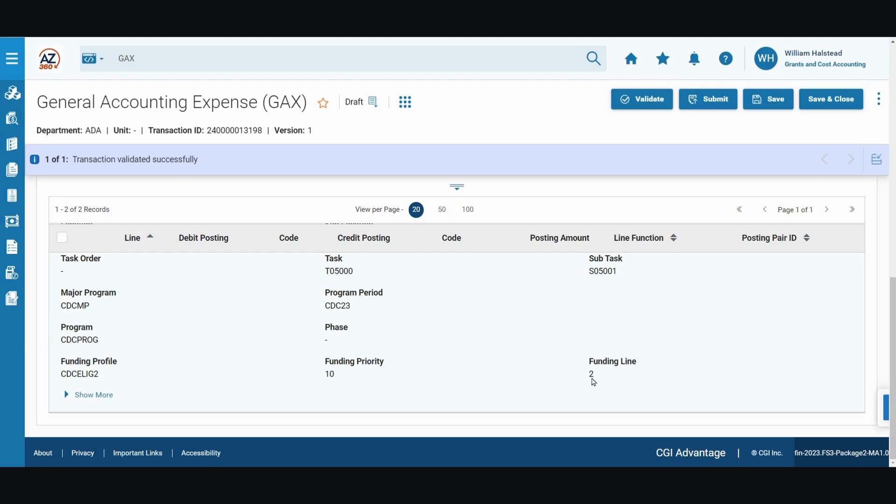
{"action": "scroll", "coordinate": [300, 341], "scroll_direction": "up", "scroll_amount": 10}
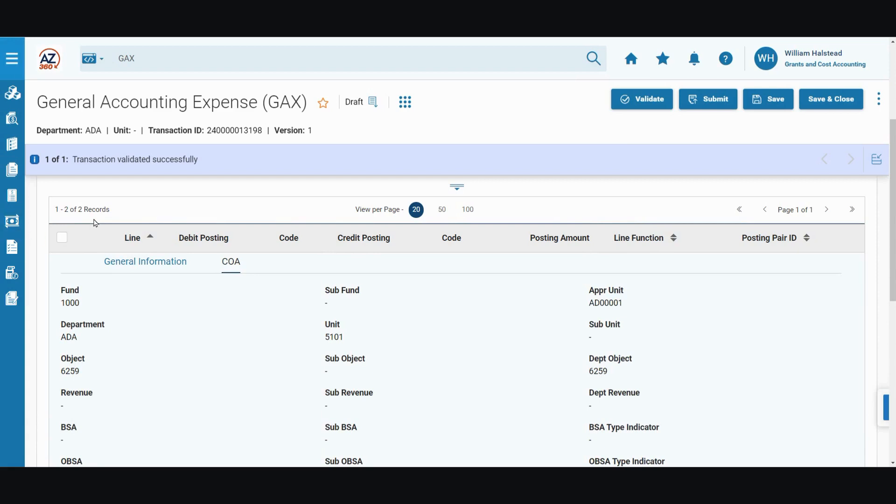
{"action": "scroll", "coordinate": [93, 220], "scroll_direction": "up", "scroll_amount": 2}
- Collapse posting line 2 and submit the GAX transaction
{"action": "left_click", "coordinate": [88, 372]}
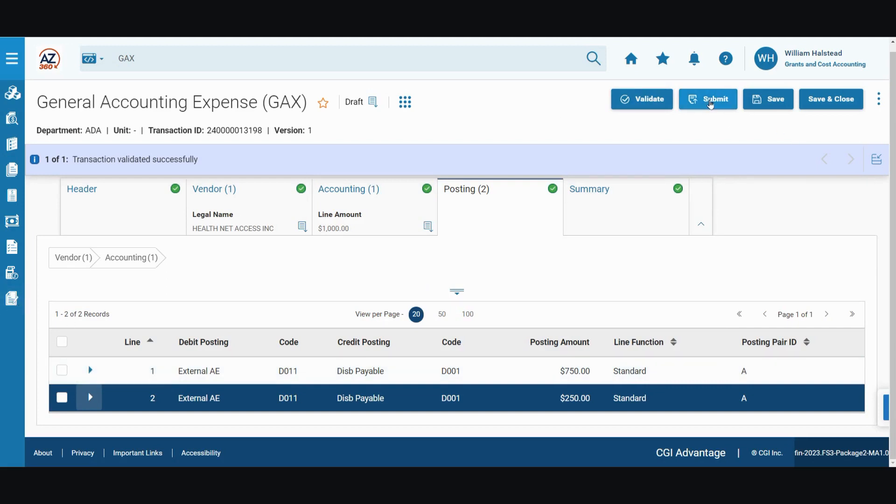
{"action": "left_click", "coordinate": [710, 102]}
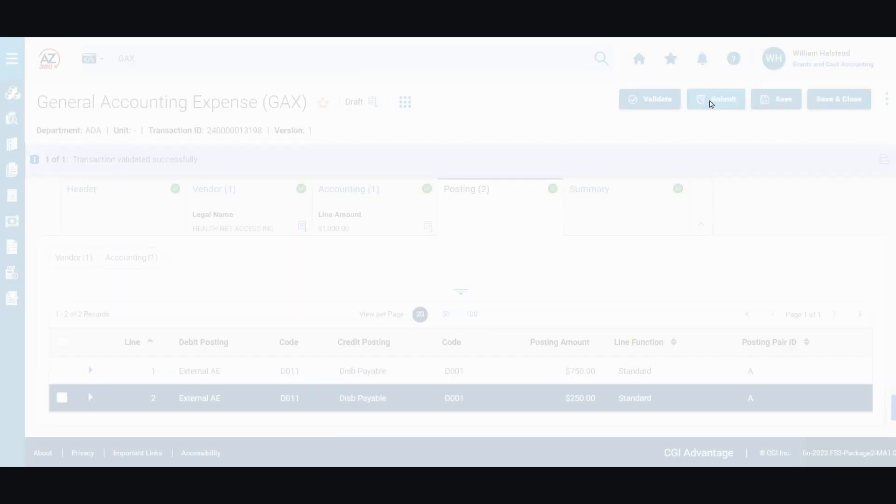